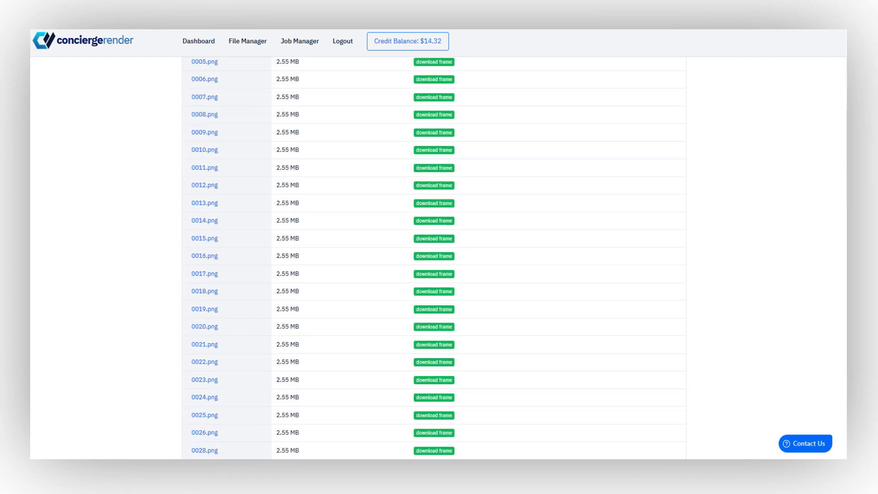
Step: Look through the File Manager, the Job Manager and the details of a Fluid Simulation render job
{"action": "scroll", "coordinate": [438, 256], "scroll_direction": "down", "scroll_amount": 15}
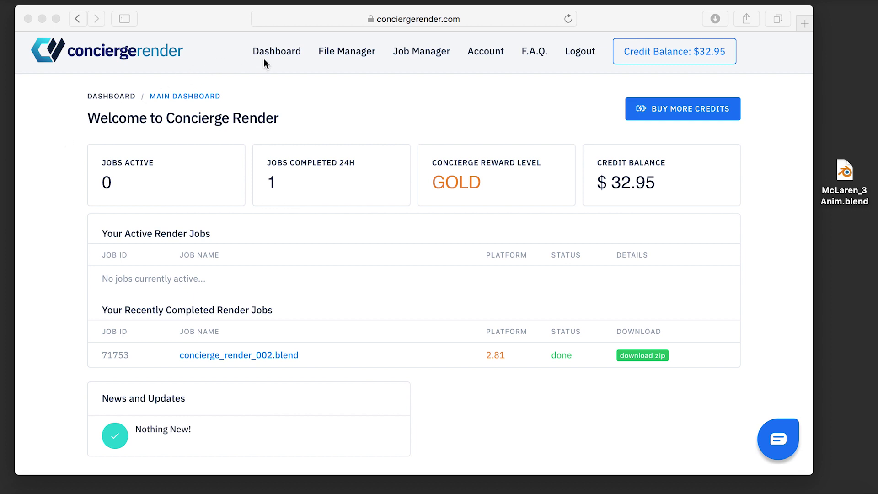
{"action": "left_click", "coordinate": [335, 50]}
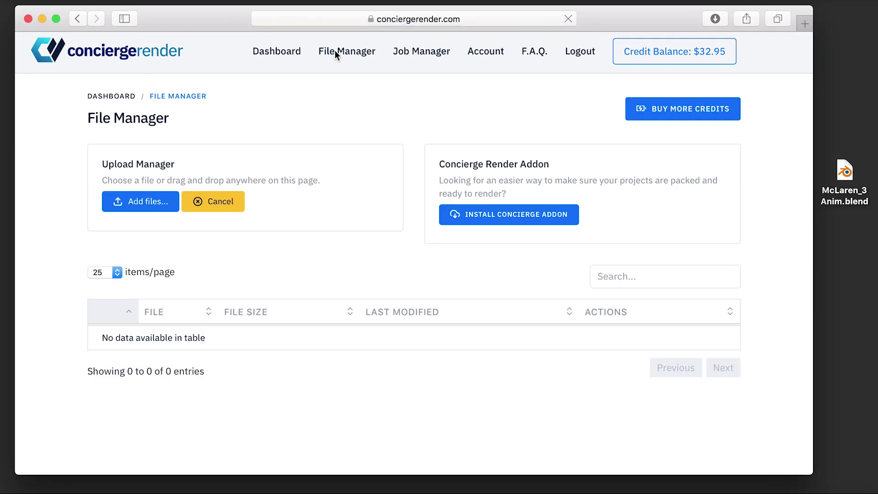
{"action": "left_click", "coordinate": [418, 52]}
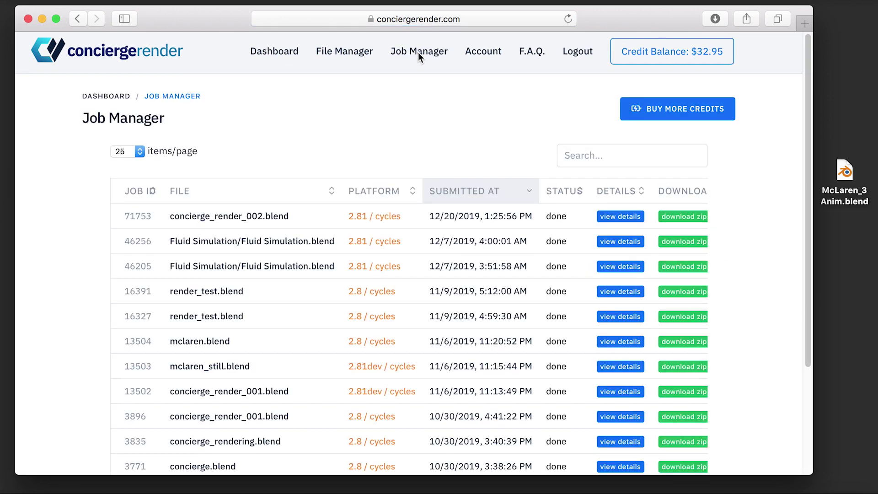
{"action": "left_click", "coordinate": [617, 242]}
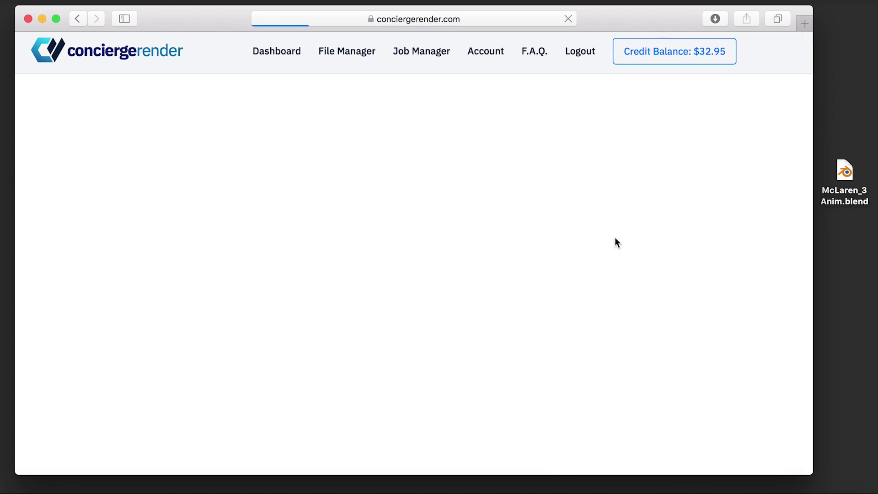
{"action": "scroll", "coordinate": [615, 238], "scroll_direction": "down", "scroll_amount": 3}
{"action": "scroll", "coordinate": [615, 241], "scroll_direction": "down", "scroll_amount": 10}
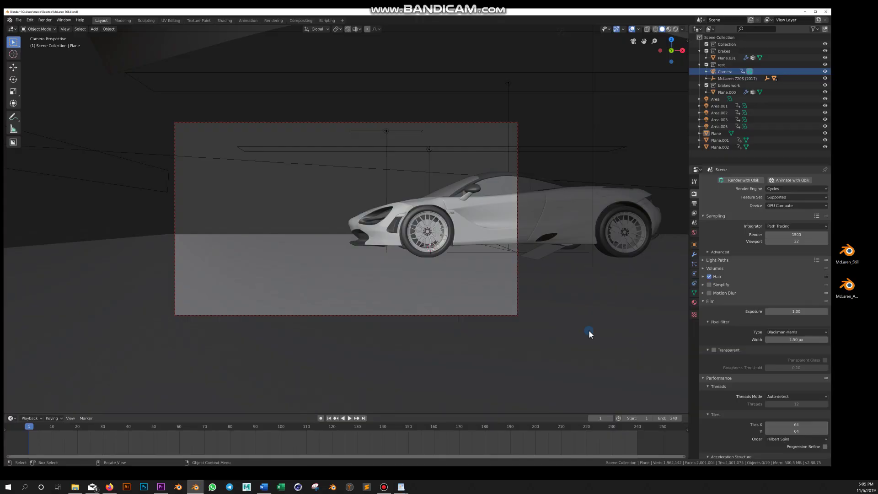
Step: In Blender, review the McLaren scene's output and render settings and pack all external data into the .blend file
{"action": "left_click", "coordinate": [694, 204]}
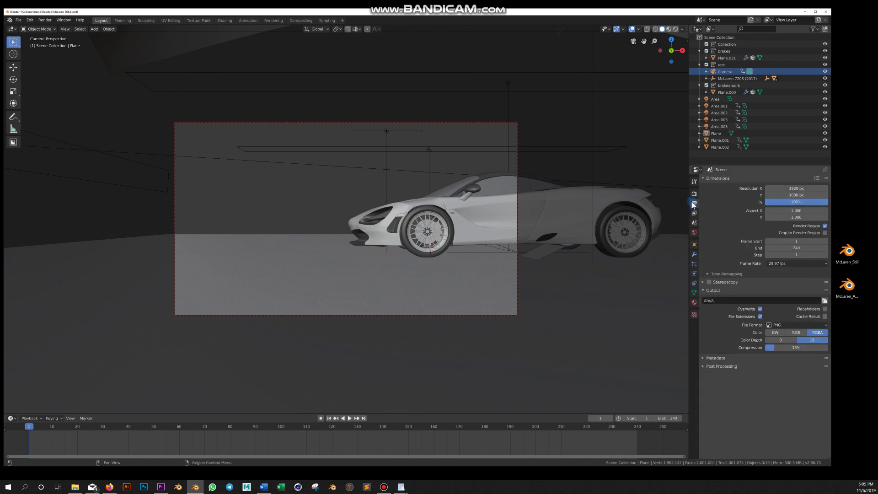
{"action": "left_click", "coordinate": [693, 194]}
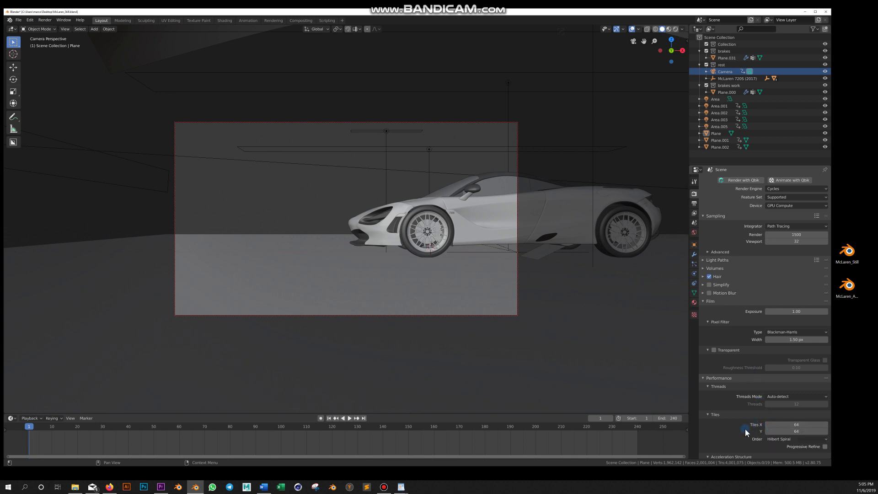
{"action": "left_click", "coordinate": [19, 22]}
{"action": "mouse_move", "coordinate": [46, 128]}
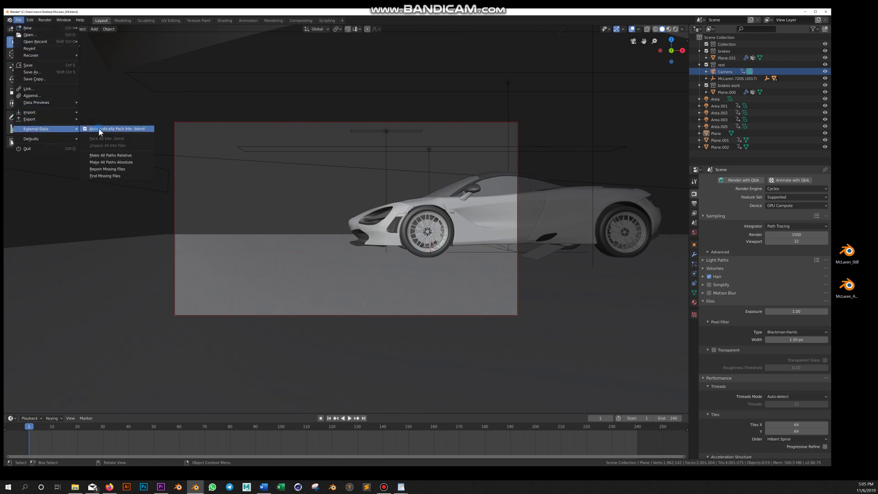
{"action": "left_click", "coordinate": [99, 130]}
{"action": "key", "text": "F3"}
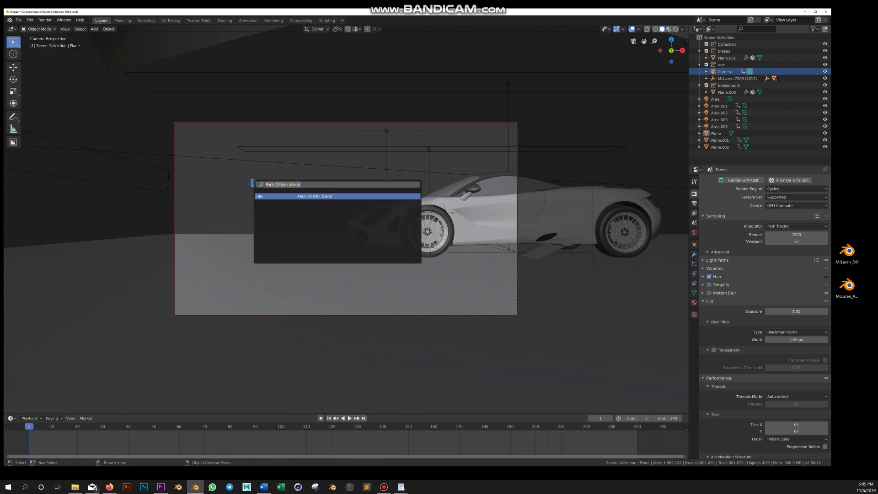
{"action": "type", "text": "pack"}
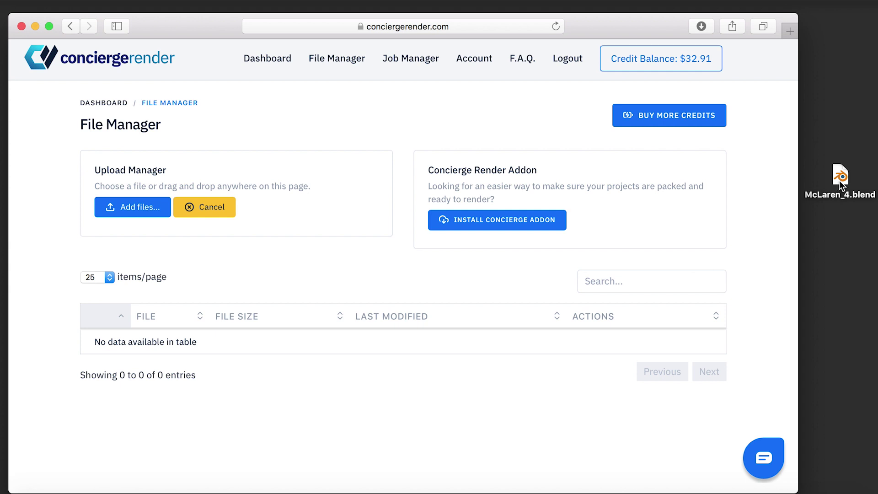
Step: Switch to Concierge Render's File Manager, upload McLaren_4.blend and open its render launch settings
{"action": "left_click_drag", "start_coordinate": [839, 180], "coordinate": [479, 404]}
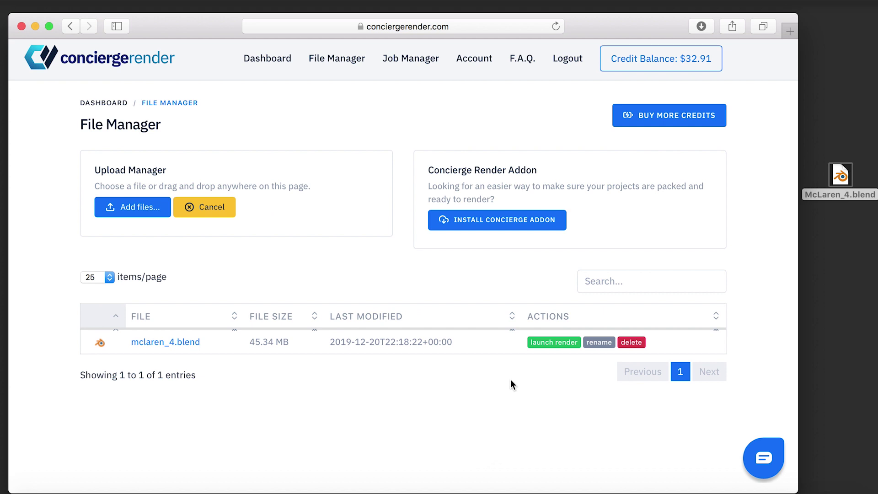
{"action": "left_click", "coordinate": [547, 346]}
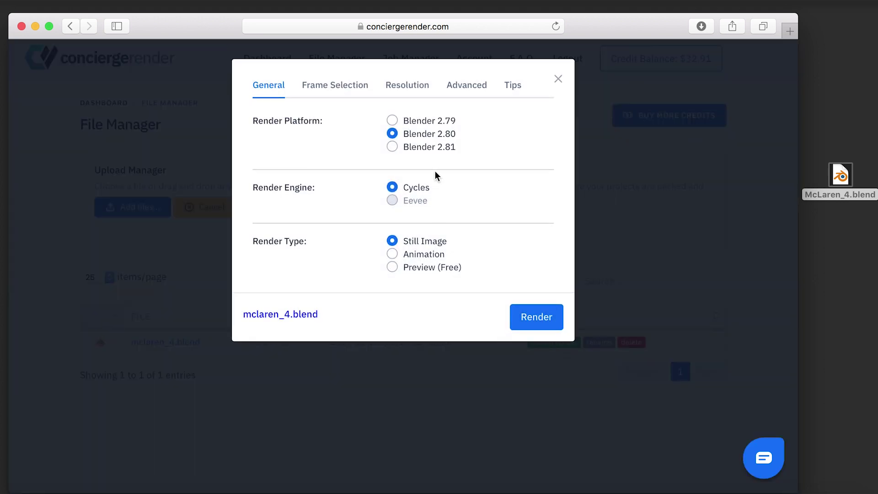
Step: Configure the render for Blender 2.80 as a still image of frame 1
{"action": "left_click", "coordinate": [391, 146]}
{"action": "left_click", "coordinate": [393, 133]}
{"action": "left_click", "coordinate": [393, 254]}
{"action": "left_click", "coordinate": [392, 241]}
{"action": "left_click", "coordinate": [392, 265]}
{"action": "left_click", "coordinate": [393, 242]}
{"action": "left_click", "coordinate": [334, 88]}
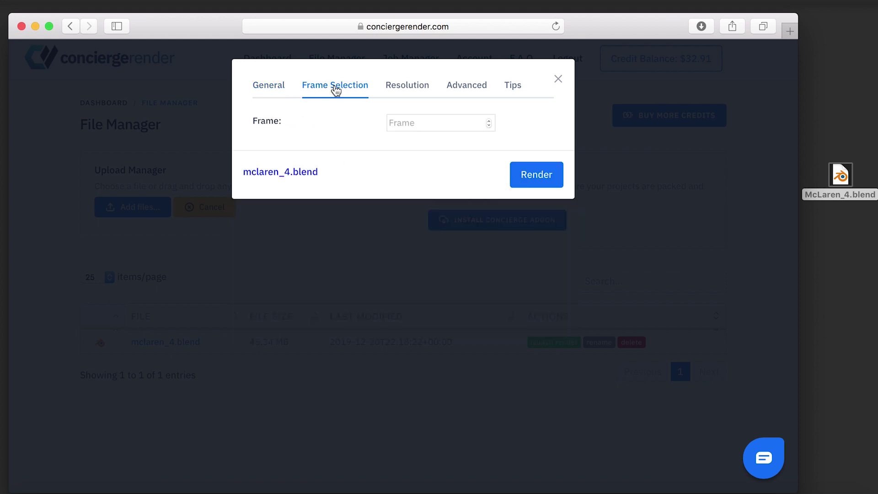
{"action": "left_click", "coordinate": [407, 120]}
{"action": "type", "text": "1"}
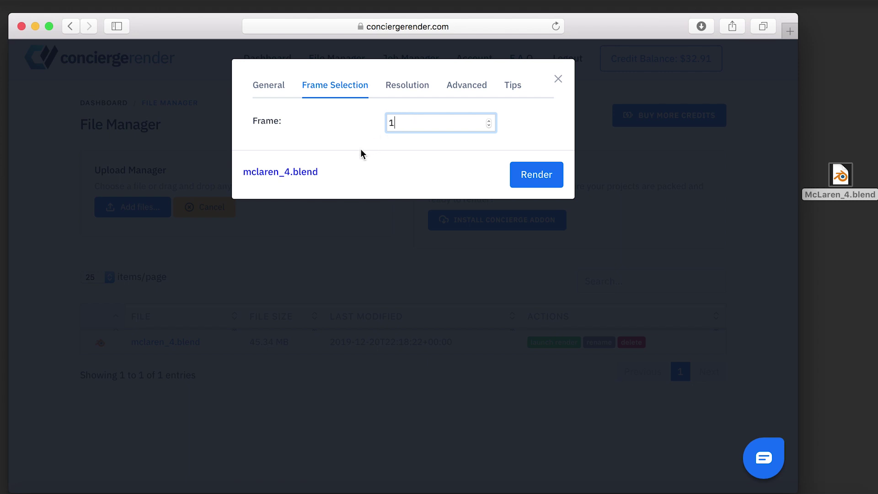
Step: Set the render type to Animation with start frame 1 and stop frame 200
{"action": "left_click", "coordinate": [269, 87]}
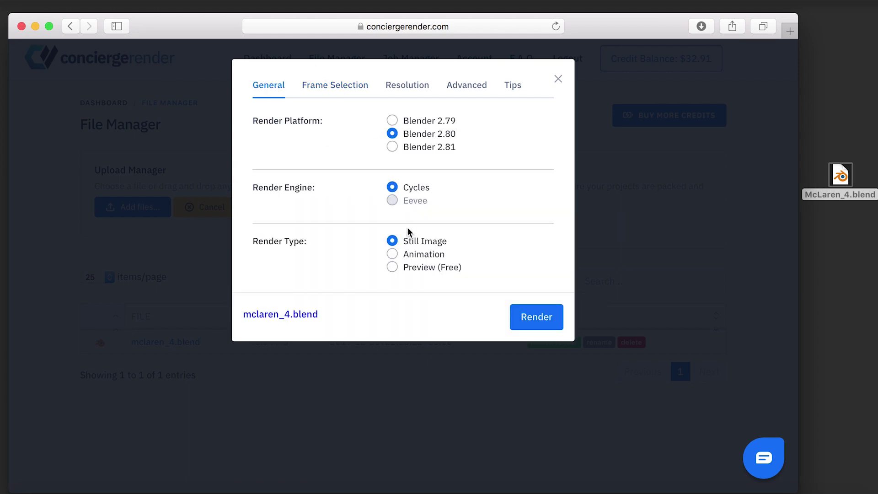
{"action": "left_click", "coordinate": [392, 254]}
{"action": "left_click", "coordinate": [345, 85]}
{"action": "left_click", "coordinate": [398, 121]}
{"action": "type", "text": "1"}
{"action": "left_click", "coordinate": [403, 144]}
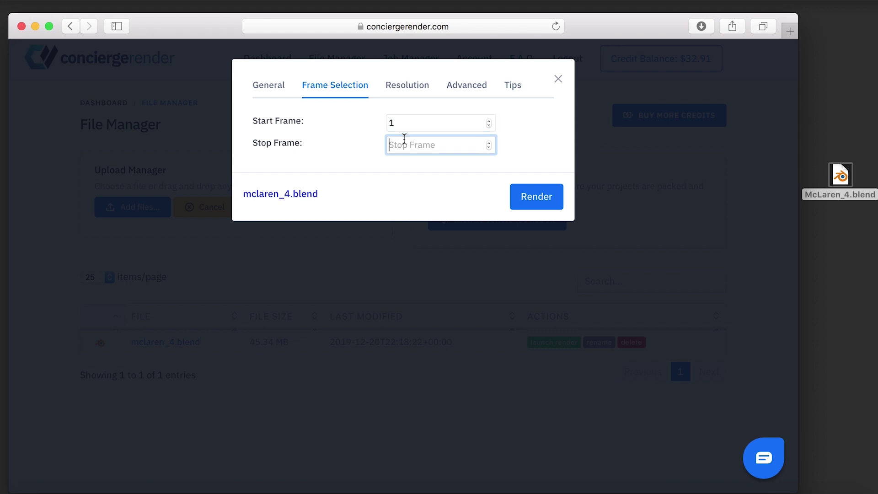
{"action": "type", "text": "200"}
Step: Return the render type to Still Image and choose Native Resolution
{"action": "left_click", "coordinate": [275, 87]}
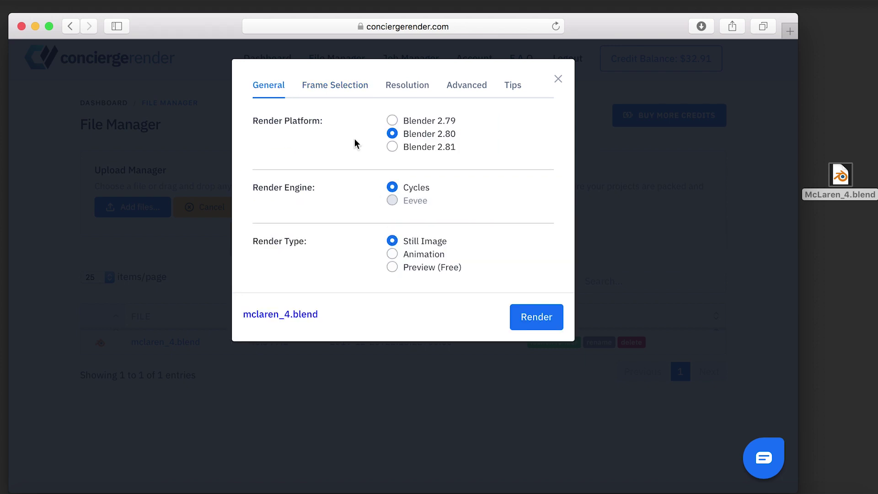
{"action": "left_click", "coordinate": [342, 87]}
{"action": "left_click", "coordinate": [399, 89]}
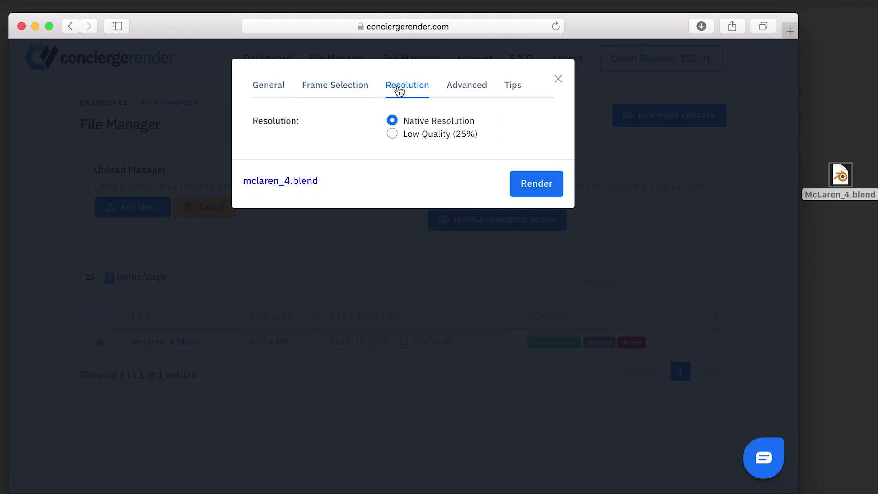
{"action": "left_click", "coordinate": [392, 121]}
Step: Set the samples to 250 and launch the render of mclaren_4.blend
{"action": "left_click", "coordinate": [468, 87]}
{"action": "left_click", "coordinate": [448, 118]}
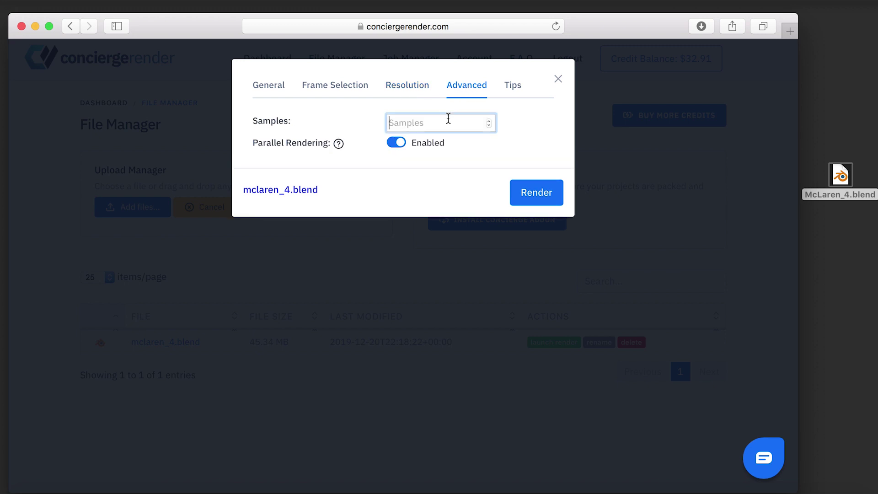
{"action": "type", "text": "250"}
{"action": "left_click", "coordinate": [527, 195]}
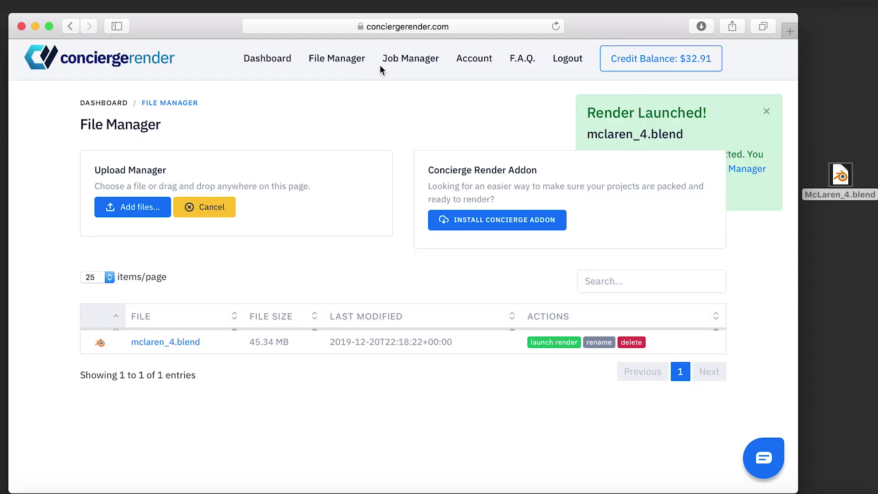
Step: Open the mclaren_4.blend job details, preview the rendered frame 0001.png and download it
{"action": "left_click", "coordinate": [395, 60]}
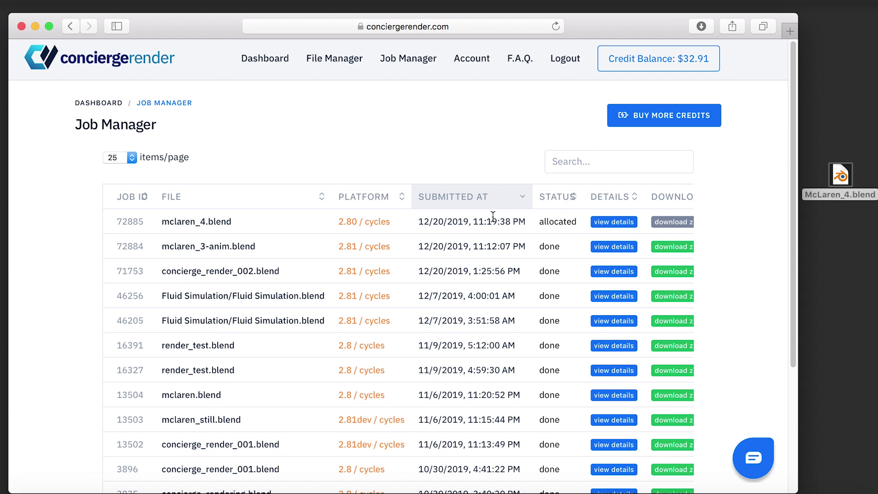
{"action": "left_click", "coordinate": [600, 222]}
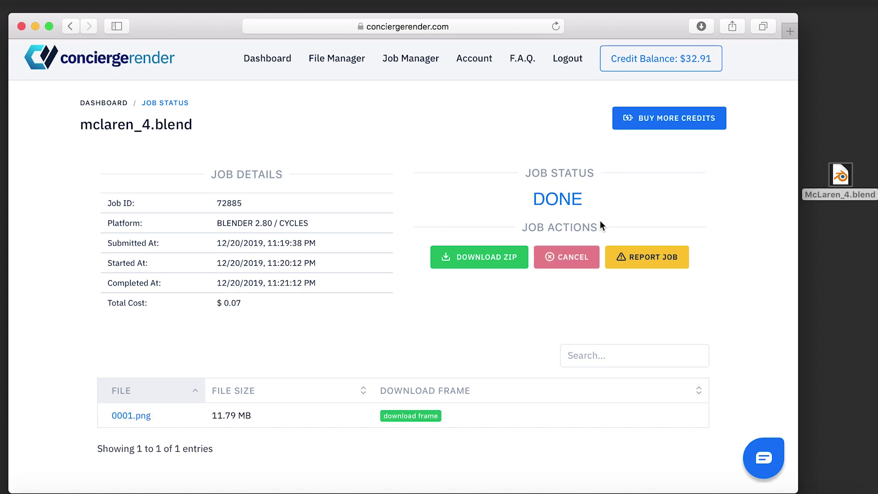
{"action": "left_click", "coordinate": [139, 419]}
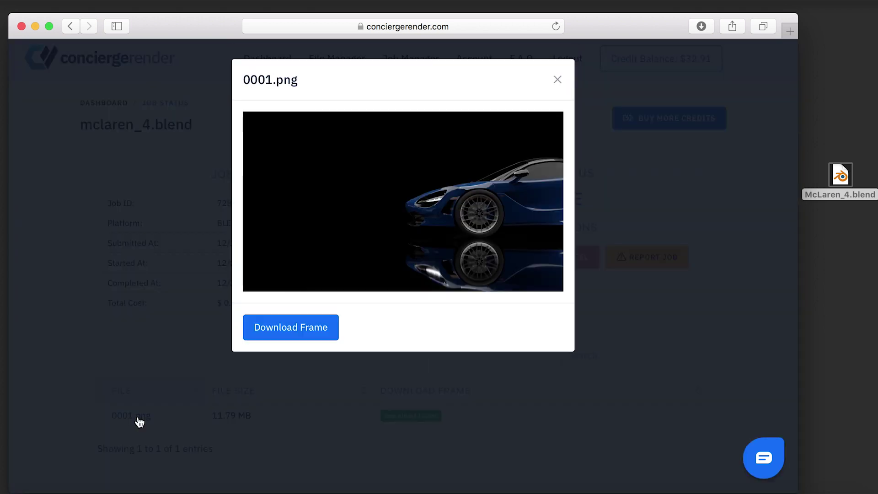
{"action": "left_click", "coordinate": [278, 330]}
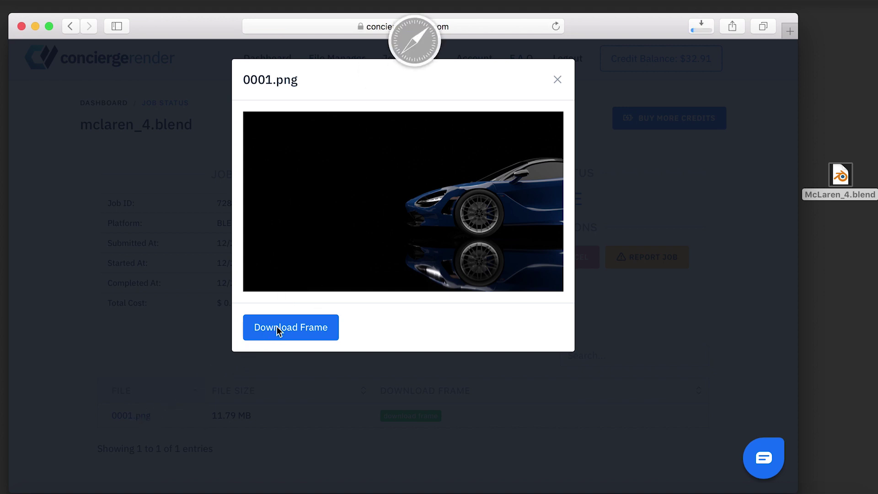
{"action": "left_click", "coordinate": [558, 81]}
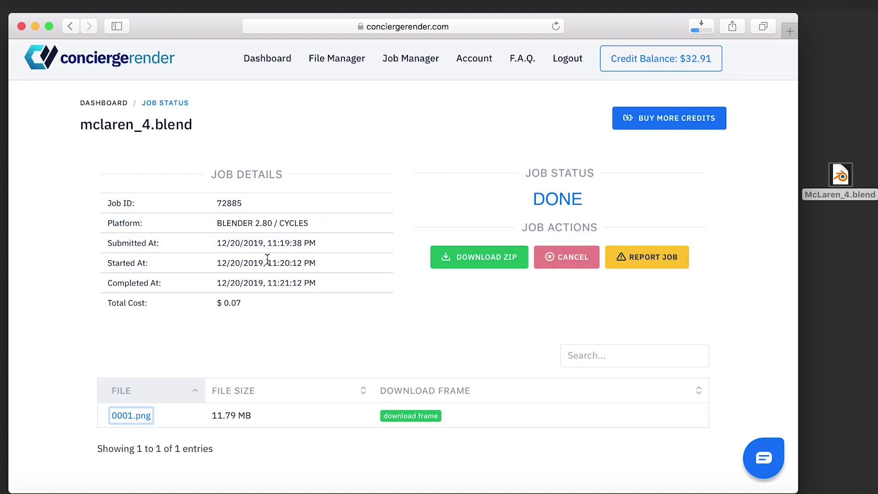
Step: Examine the finished job's start time, completion time and total cost
{"action": "left_click_drag", "start_coordinate": [267, 258], "coordinate": [302, 284]}
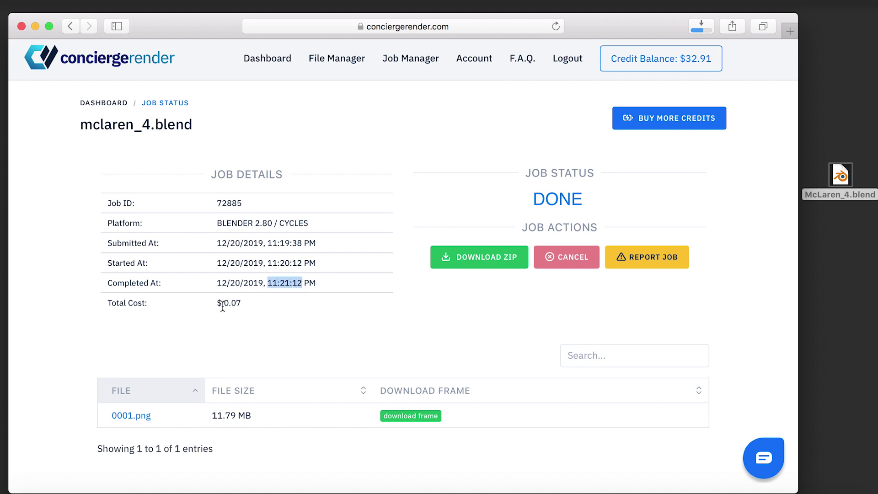
{"action": "left_click_drag", "start_coordinate": [223, 306], "coordinate": [242, 306]}
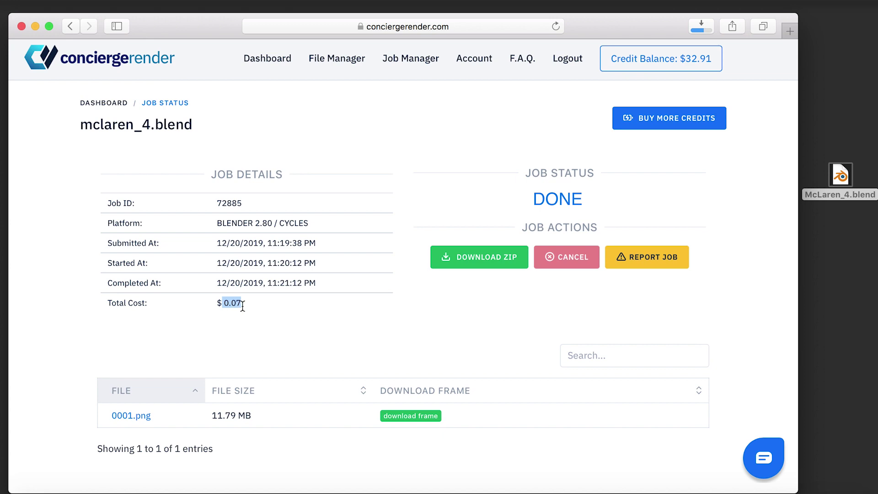
{"action": "left_click", "coordinate": [268, 314]}
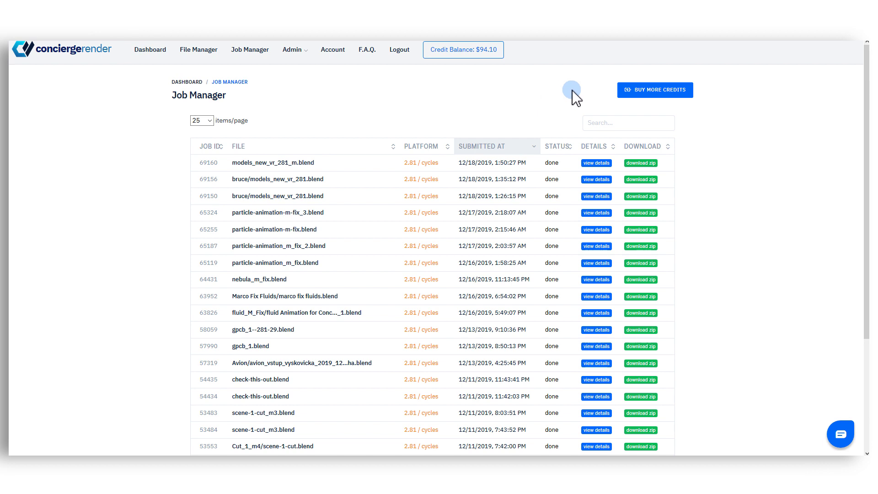
Step: Start a credit purchase with the Add $100 package, inspect the billing information form and return to the packages
{"action": "left_click", "coordinate": [625, 91]}
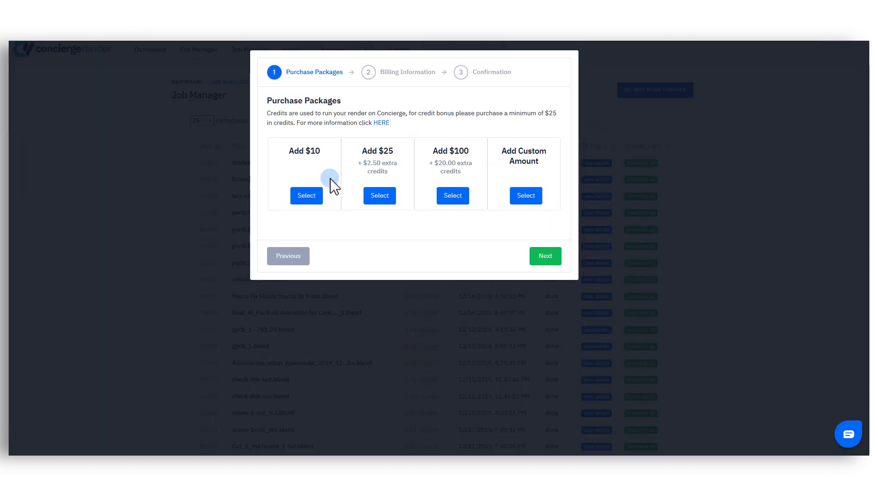
{"action": "left_click", "coordinate": [447, 197]}
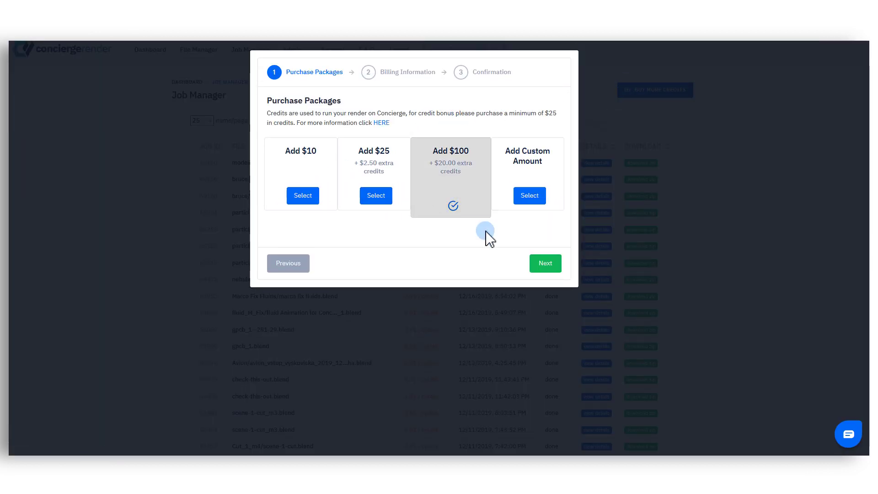
{"action": "left_click", "coordinate": [543, 264]}
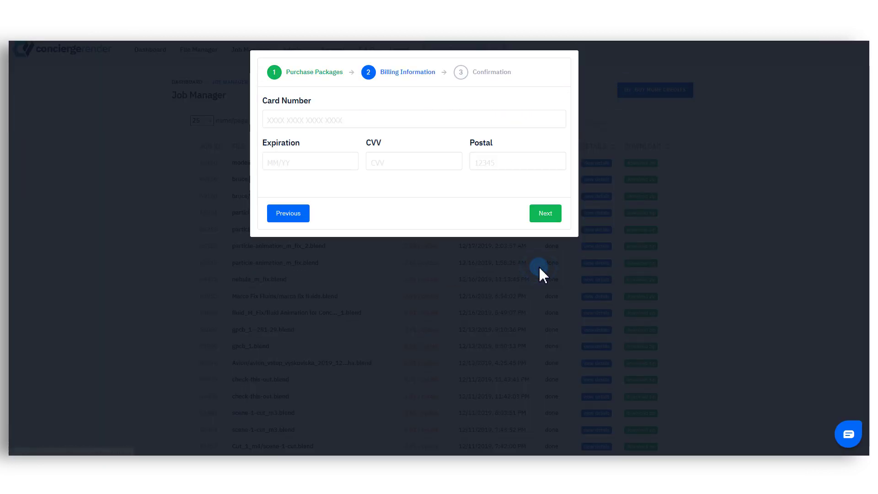
{"action": "left_click", "coordinate": [364, 119]}
{"action": "left_click", "coordinate": [304, 215]}
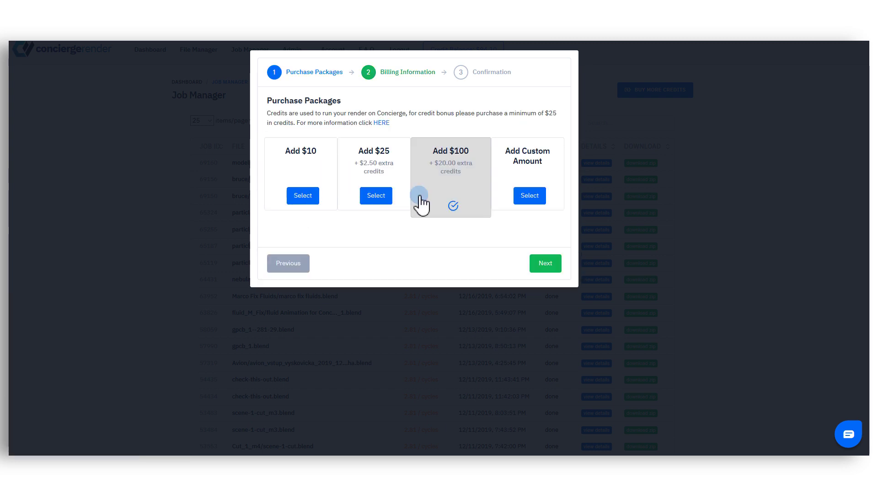
Step: Choose a custom credit amount of 50 and proceed to the billing information
{"action": "left_click", "coordinate": [525, 198]}
{"action": "left_click", "coordinate": [526, 180]}
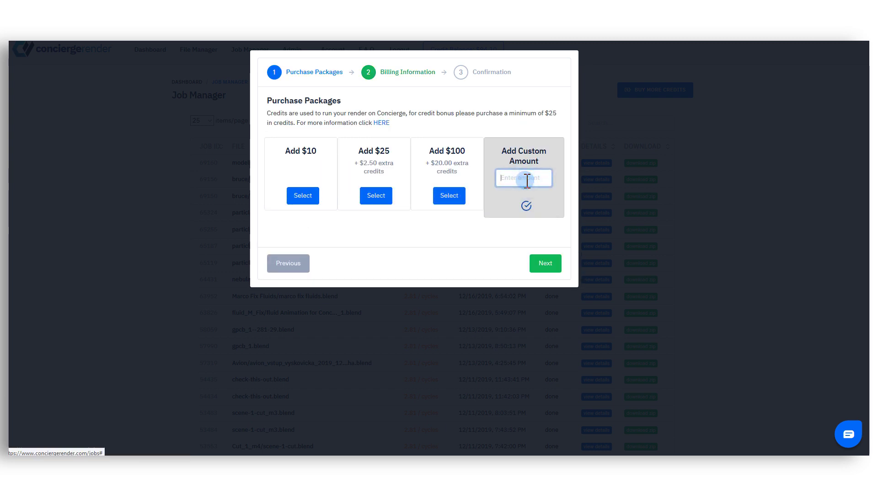
{"action": "type", "text": "50"}
{"action": "left_click", "coordinate": [497, 233]}
{"action": "left_click", "coordinate": [538, 262]}
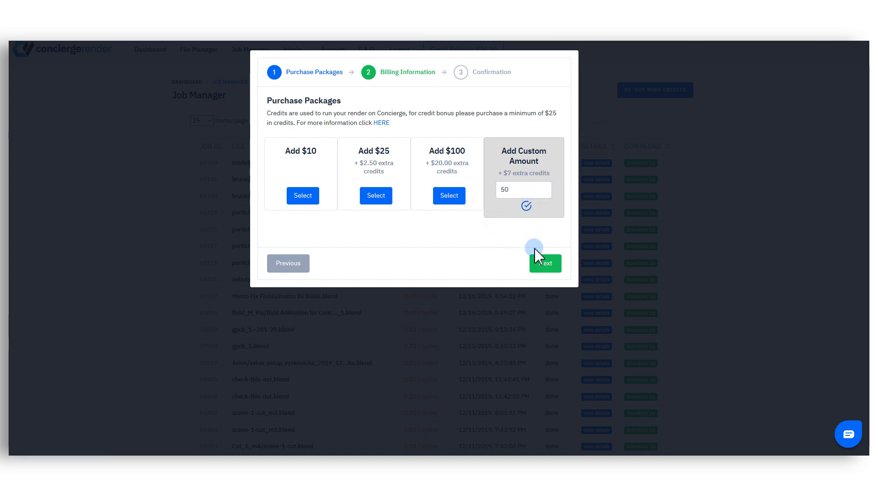